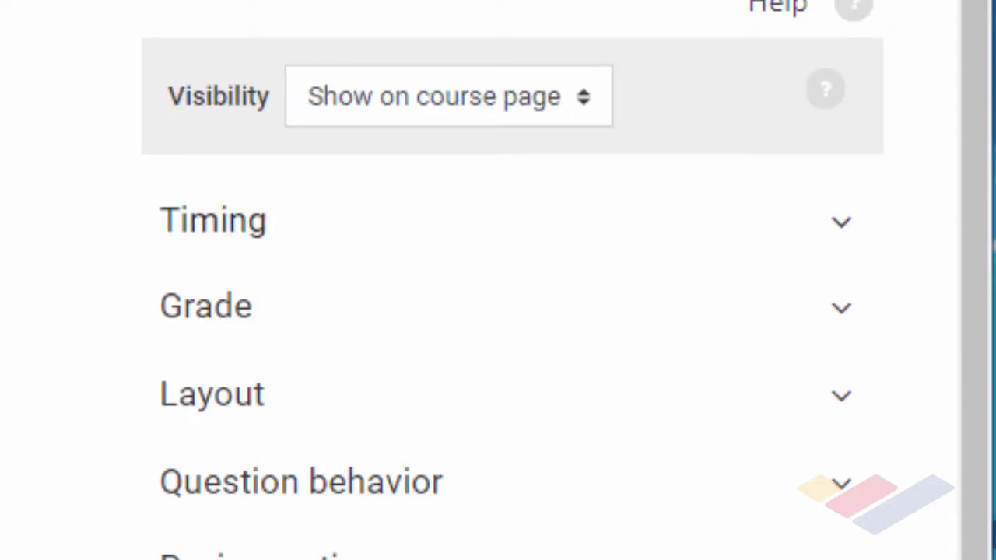
Step: Enable the quiz open and close dates and set the opening time to 08:00
left_click(213, 220)
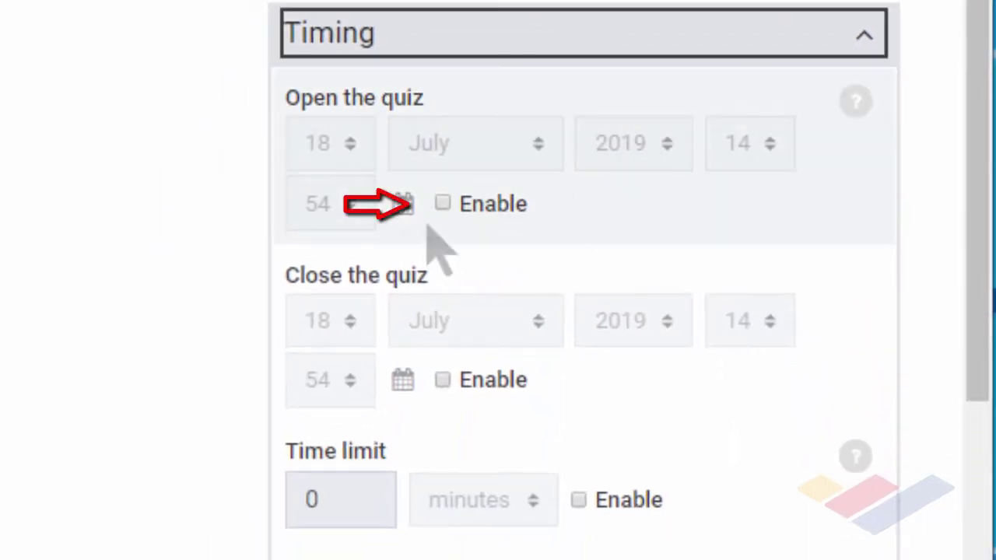
left_click(444, 204)
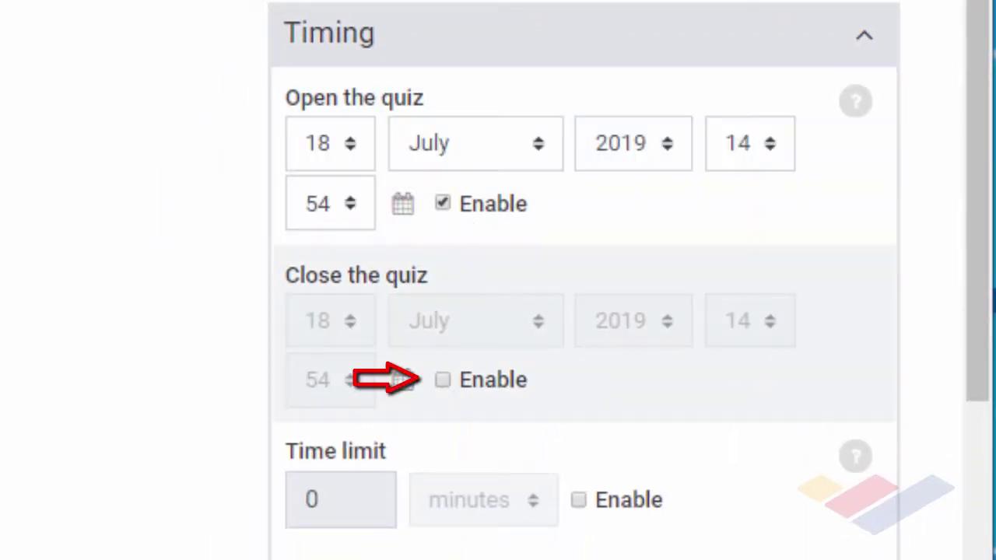
left_click(443, 380)
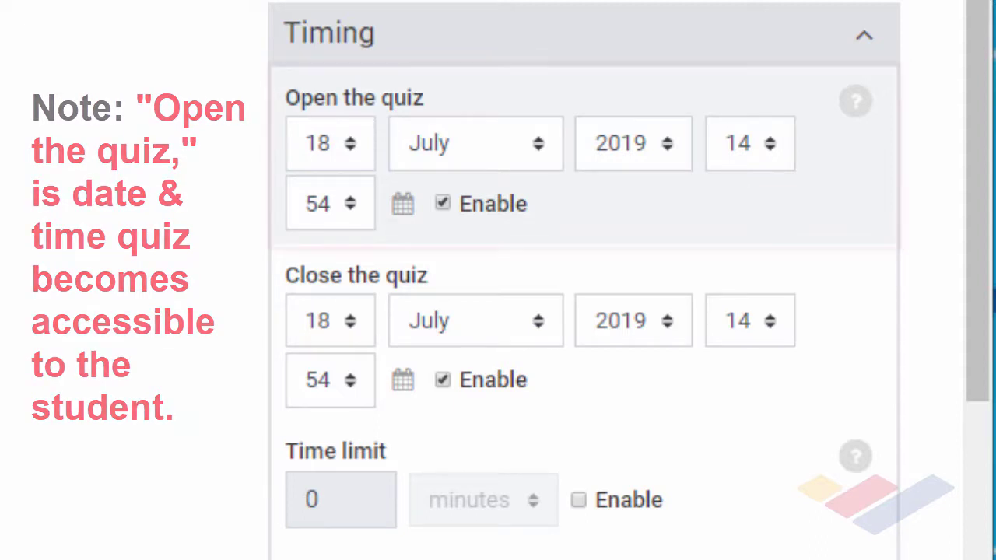
left_click(773, 144)
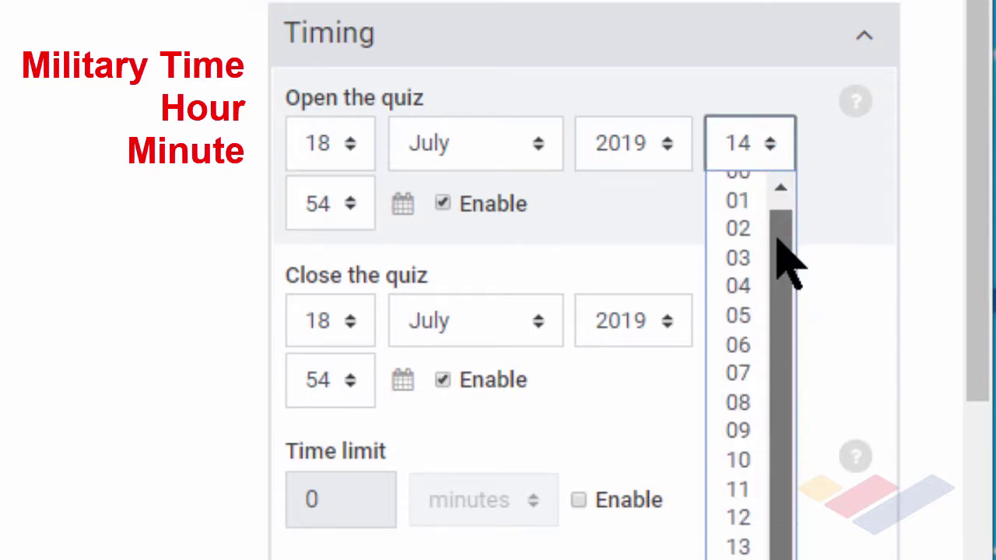
left_click_drag(789, 245, 783, 216)
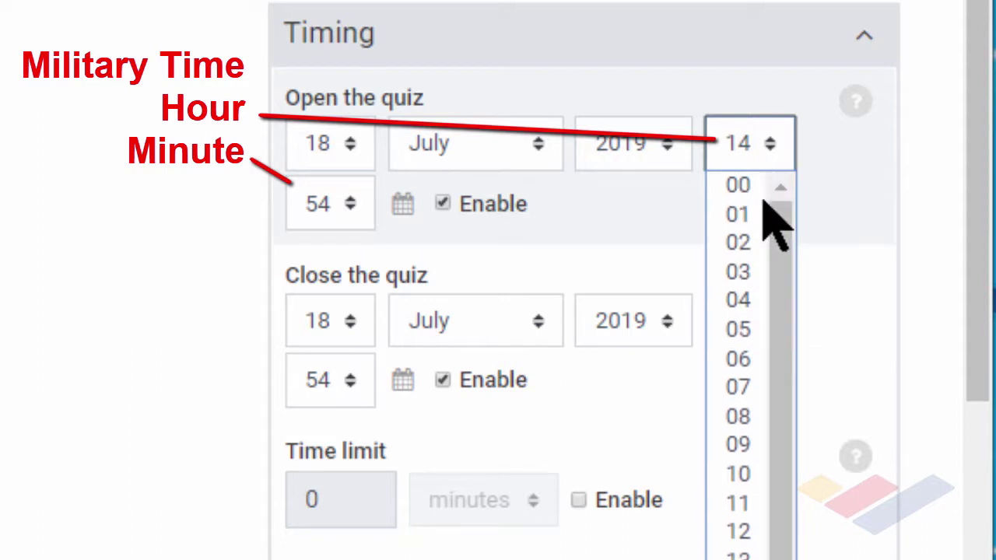
left_click(746, 425)
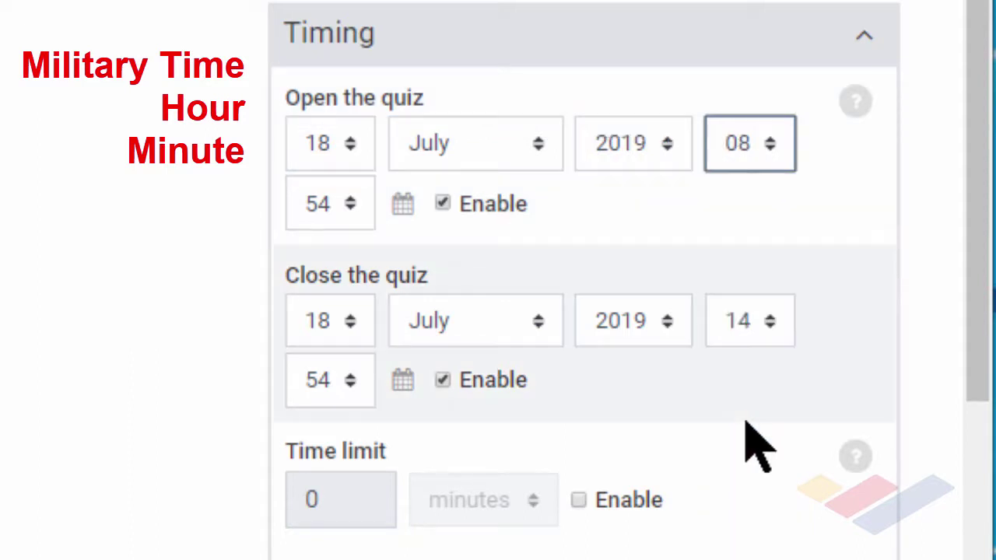
left_click(342, 203)
scroll(384, 424, "down", 2)
scroll(340, 342, "up", 13)
left_click(329, 243)
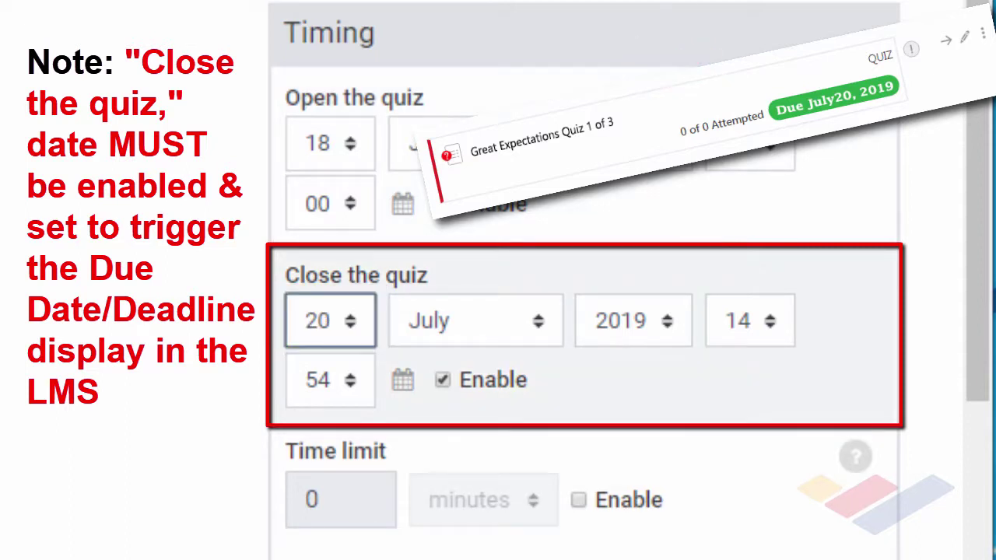
Step: Set the quiz closing time to 23:59
left_click(749, 320)
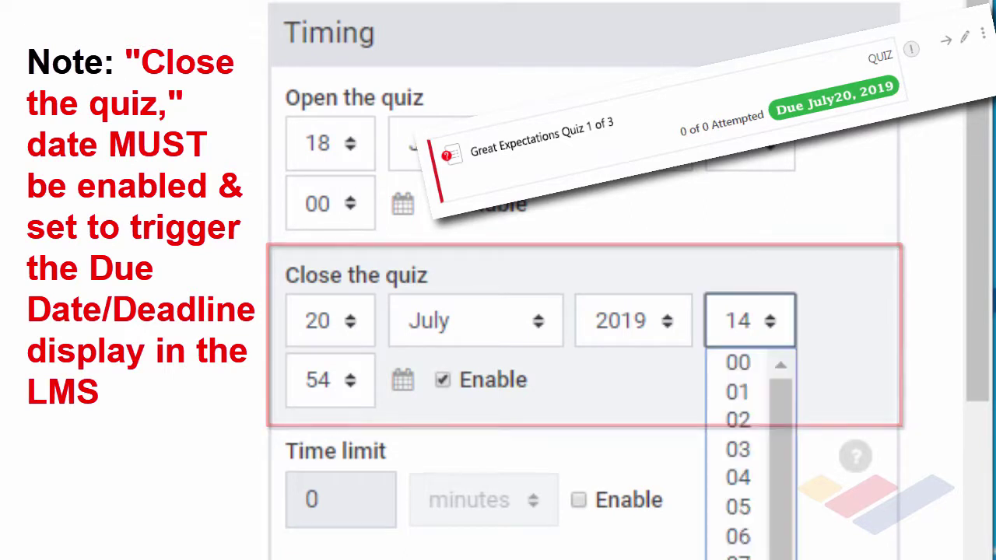
scroll(739, 459, "down", 2)
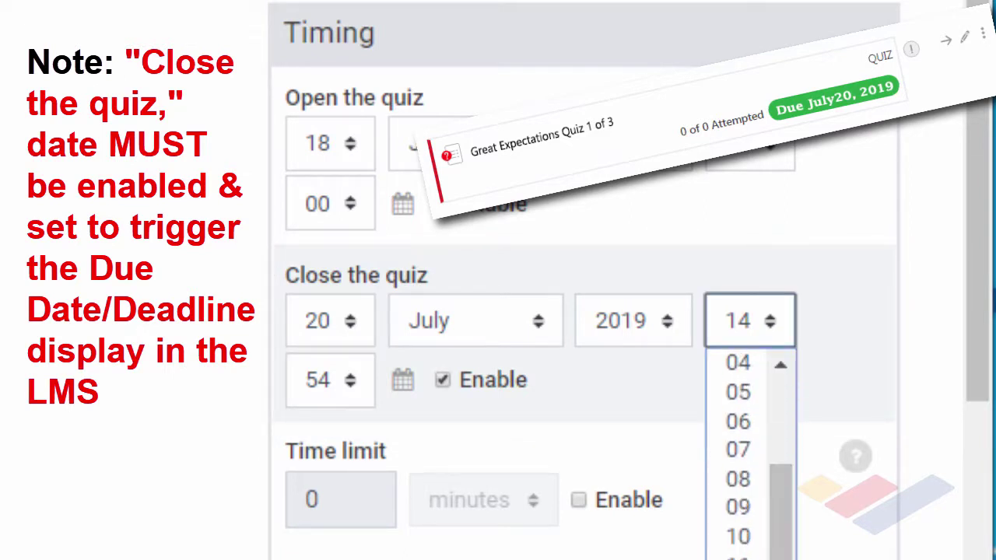
key("2")
key("3")
key("Return")
left_click(330, 380)
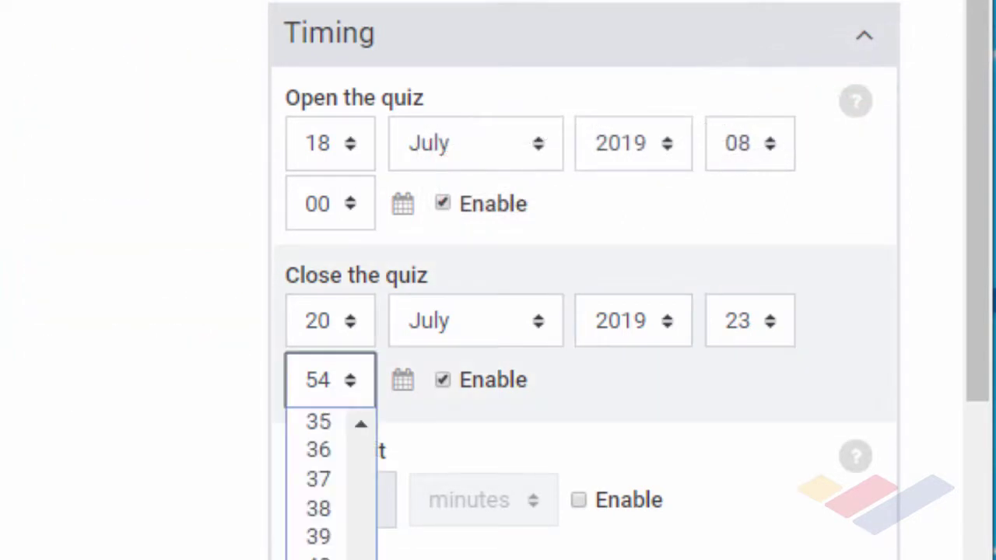
key("5")
key("9")
key("Return")
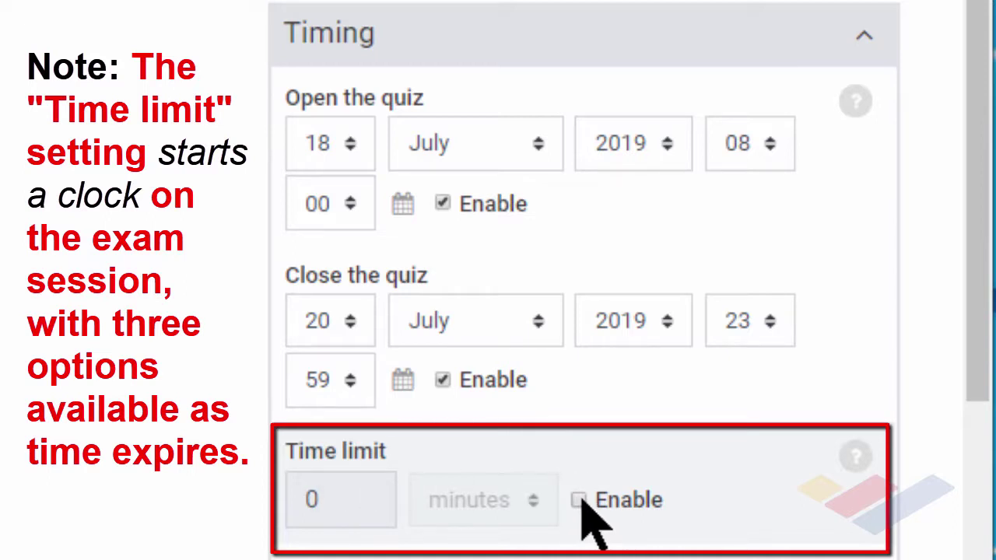
Step: Enable the quiz time limit and set it to 59 minutes
left_click(579, 499)
double_click(361, 498)
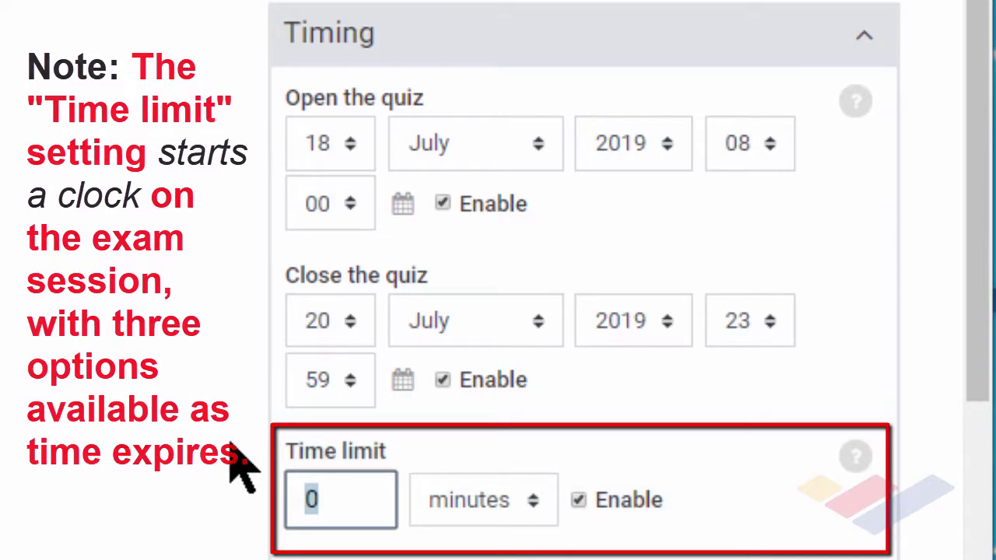
type("59")
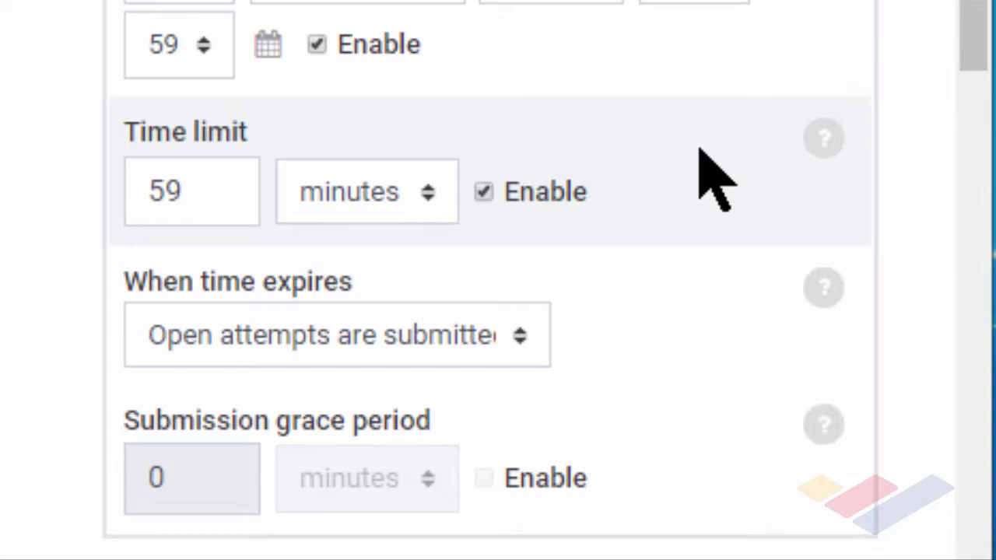
Step: Allow a grace period when time expires, with the submission grace period enabled in minutes
left_click(518, 333)
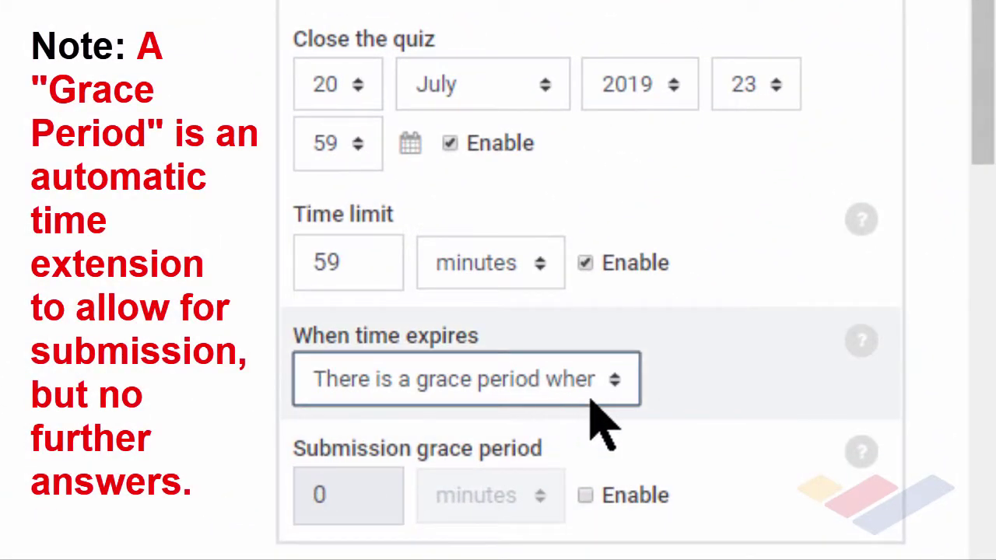
left_click(586, 496)
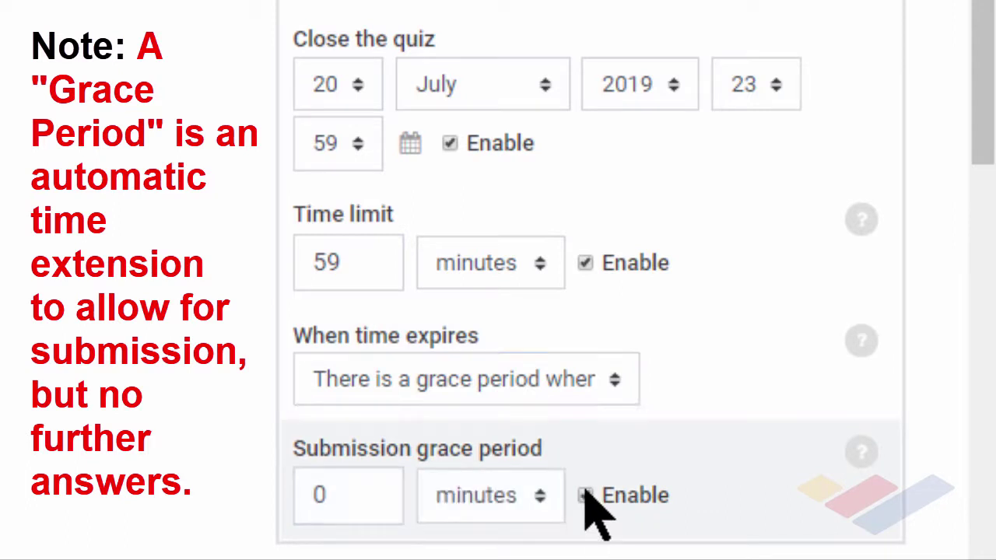
left_click(545, 487)
left_click(544, 487)
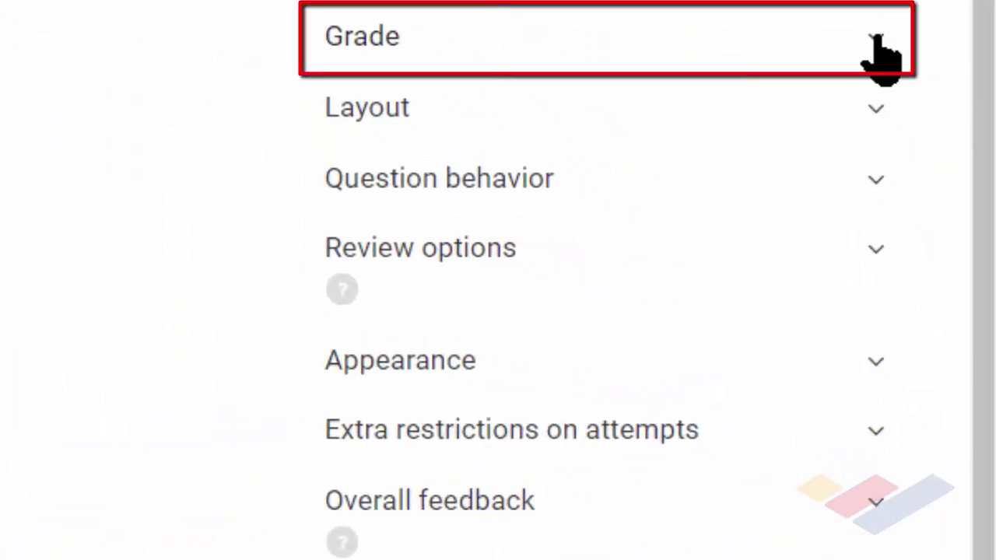
Step: Set Attempts allowed to 3 in the quiz Grade settings
left_click(875, 40)
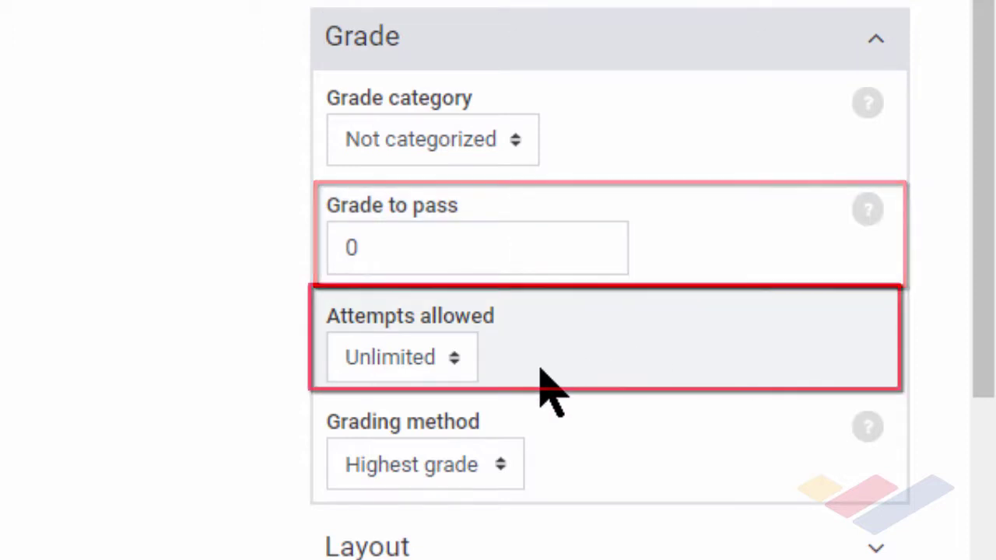
left_click(455, 360)
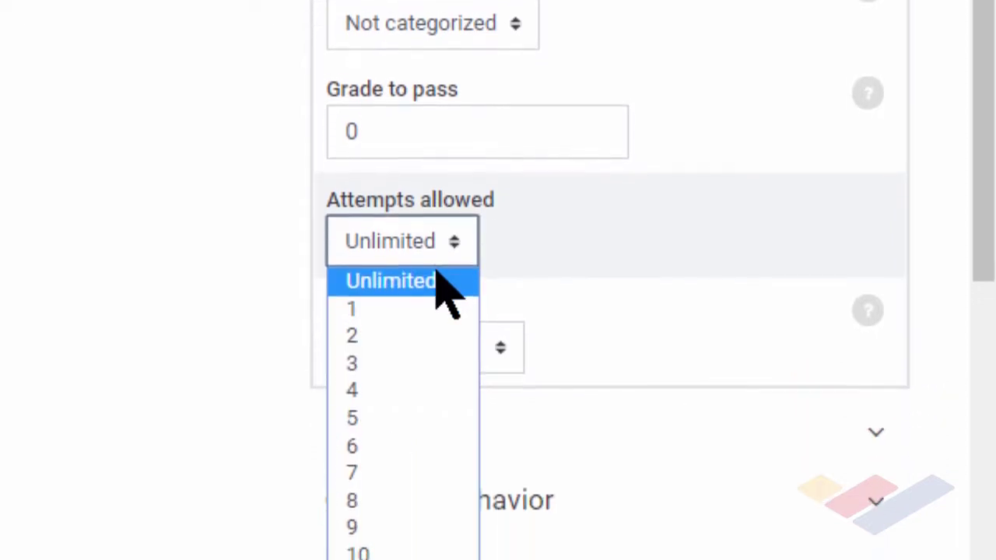
left_click(421, 290)
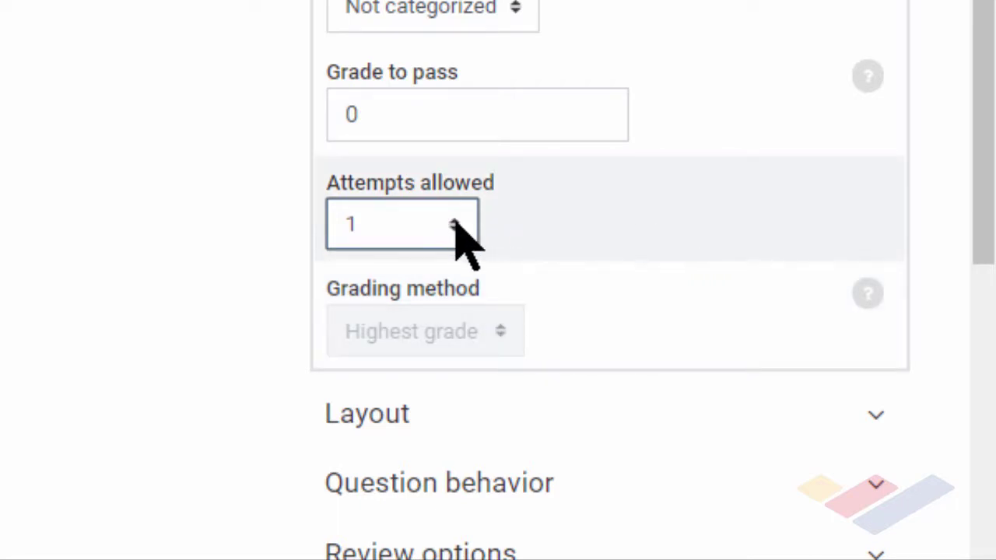
left_click(457, 225)
left_click(430, 346)
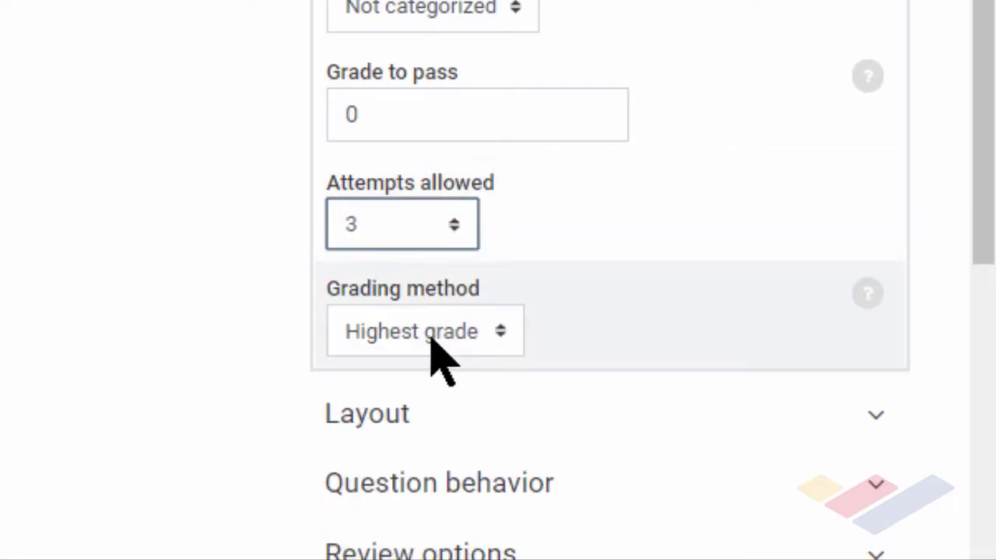
left_click(501, 332)
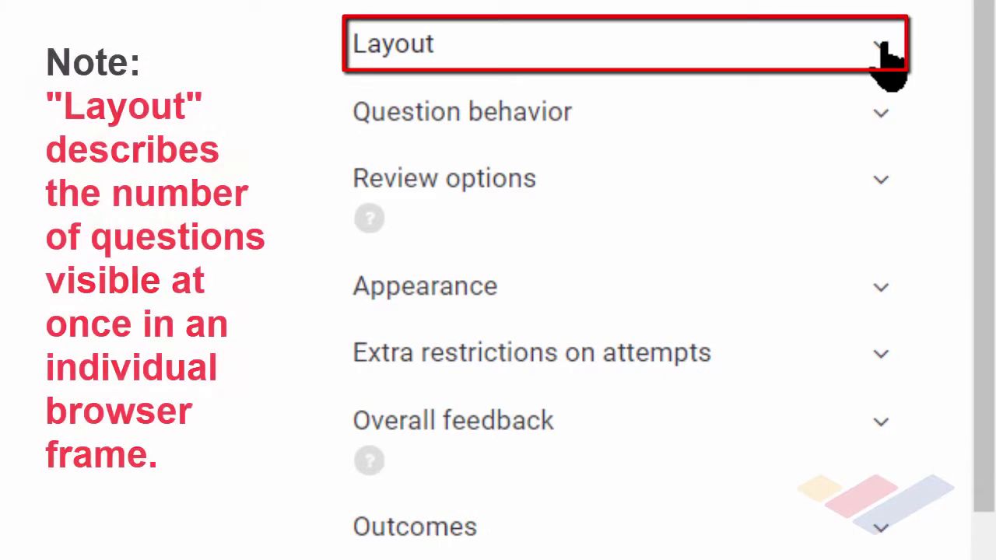
Step: In the Layout settings, set New page to Every question
left_click(883, 46)
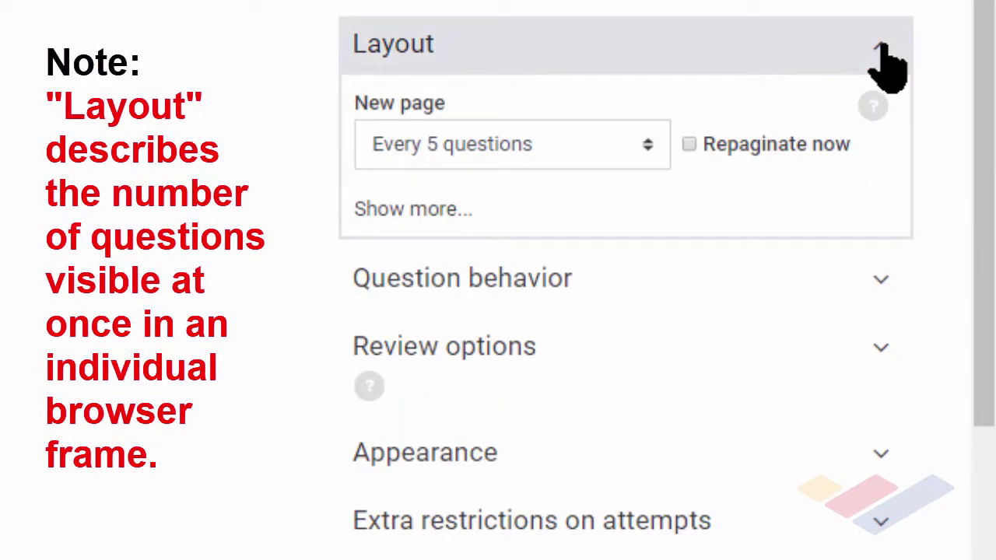
left_click(650, 152)
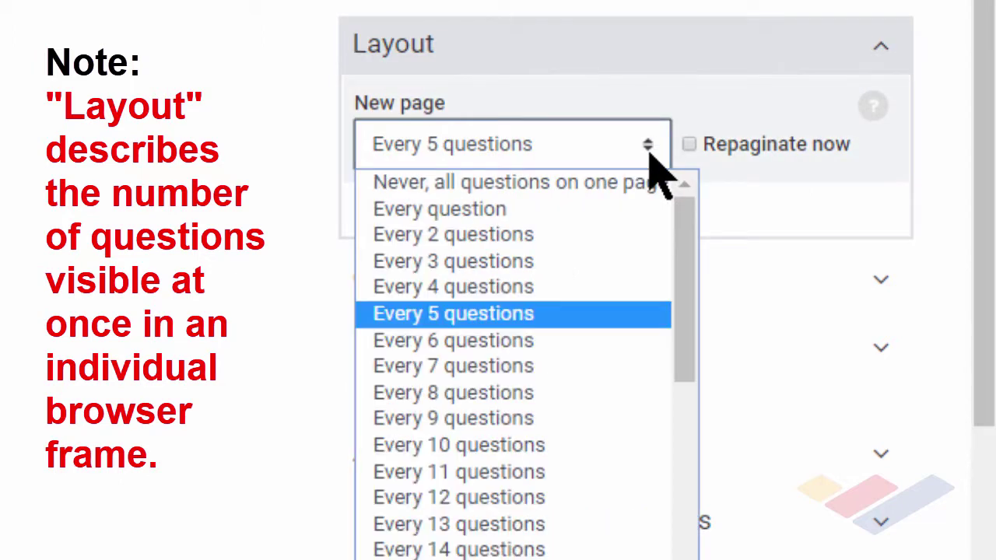
scroll(623, 208, "down", 8)
scroll(623, 208, "up", 8)
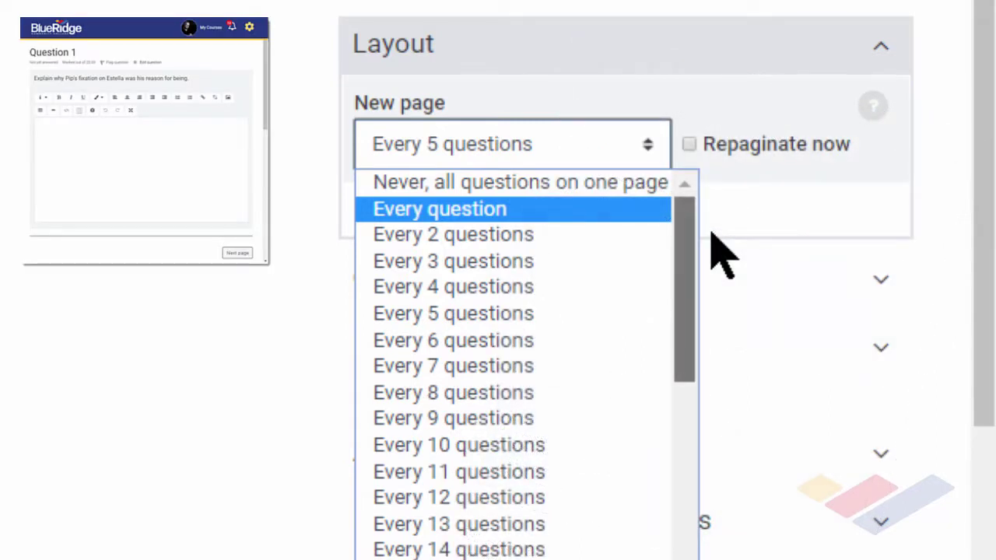
left_click(567, 207)
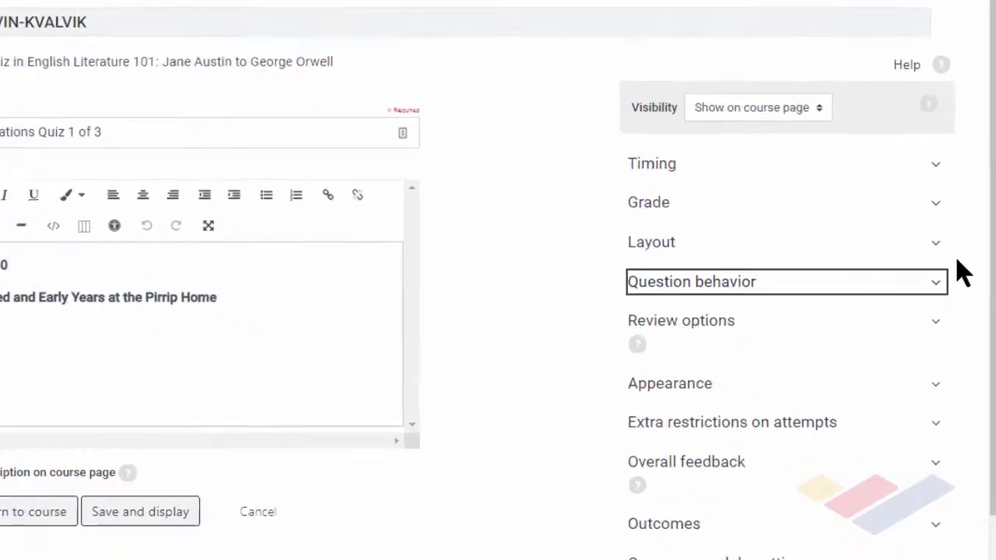
Step: Expand the Question behaviour section, which shows Deferred feedback
left_click(936, 282)
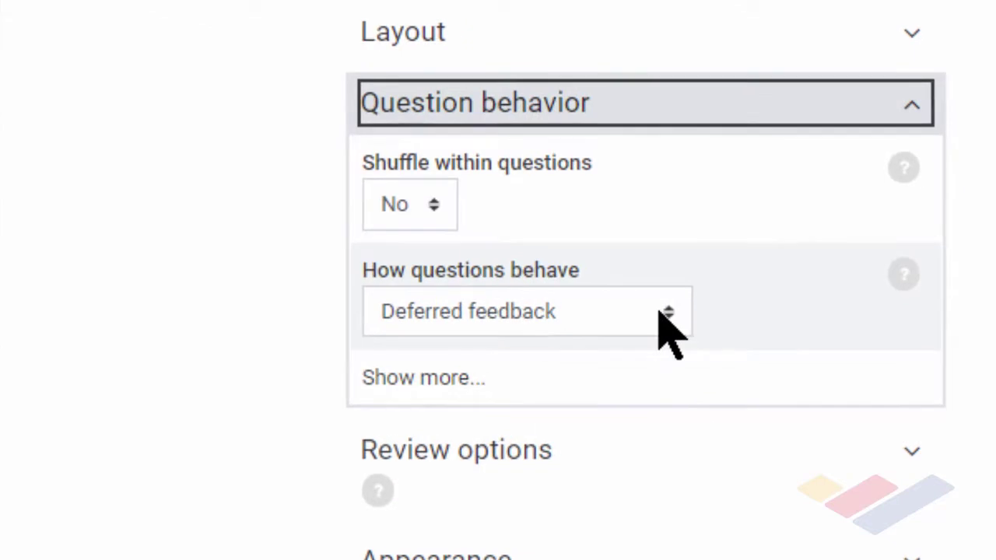
Step: Change How questions behave from Deferred feedback to Adaptive mode
left_click(661, 311)
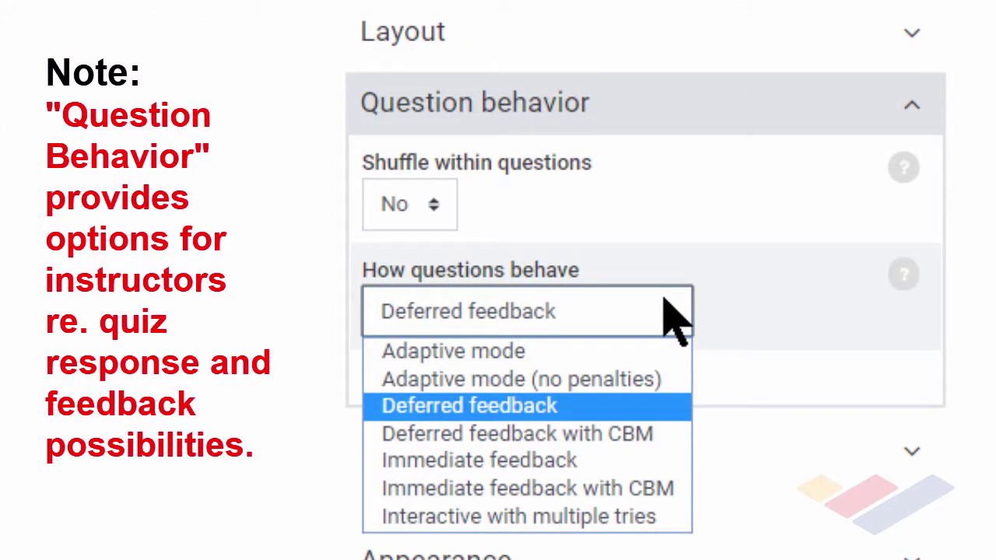
key("Up")
key("Up")
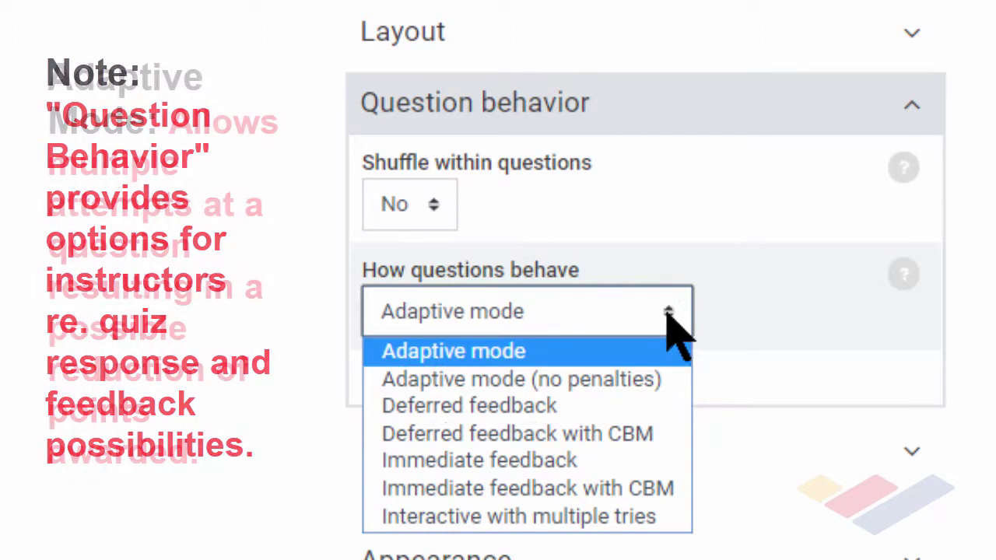